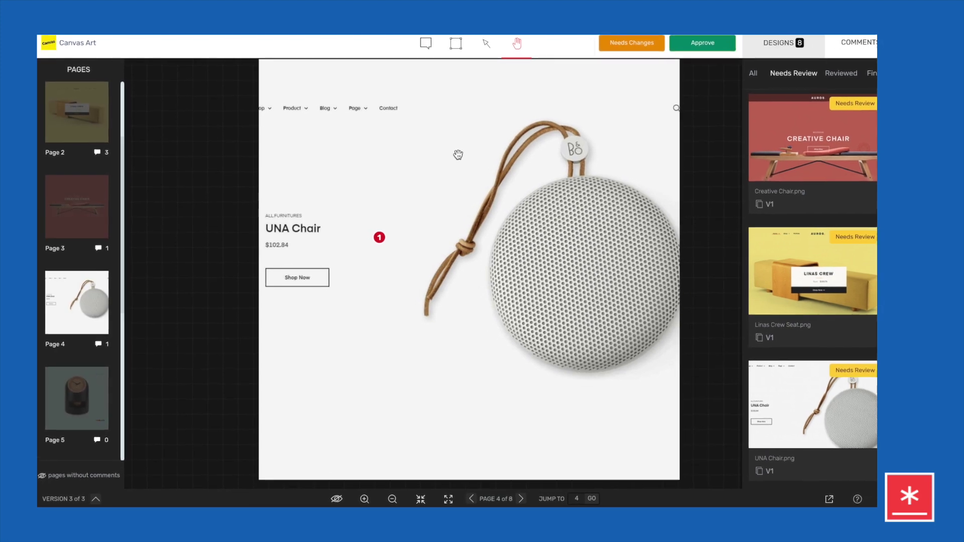
scroll(104, 169, down, 4)
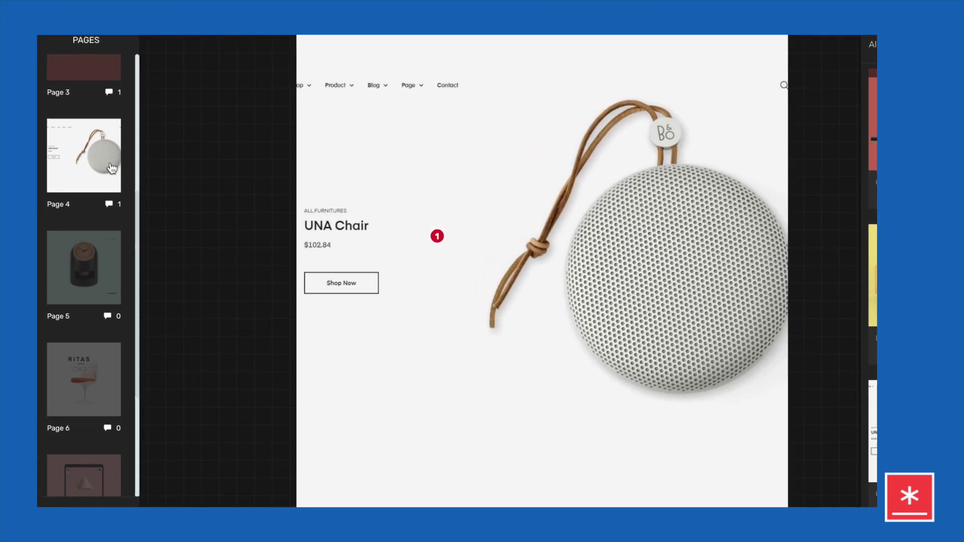
scroll(112, 167, down, 3)
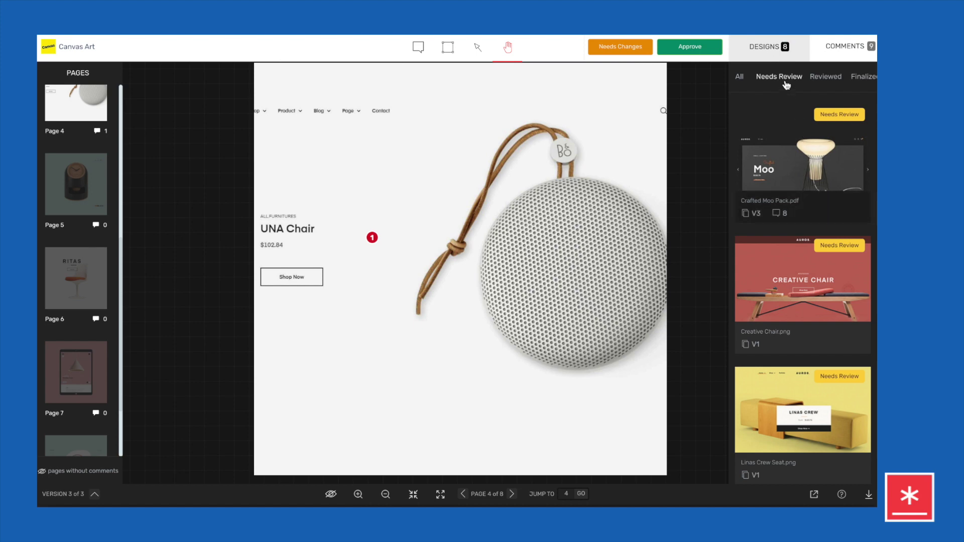
- Show the Canvas Art proof's comments in the right sidebar and choose box comments
click(844, 51)
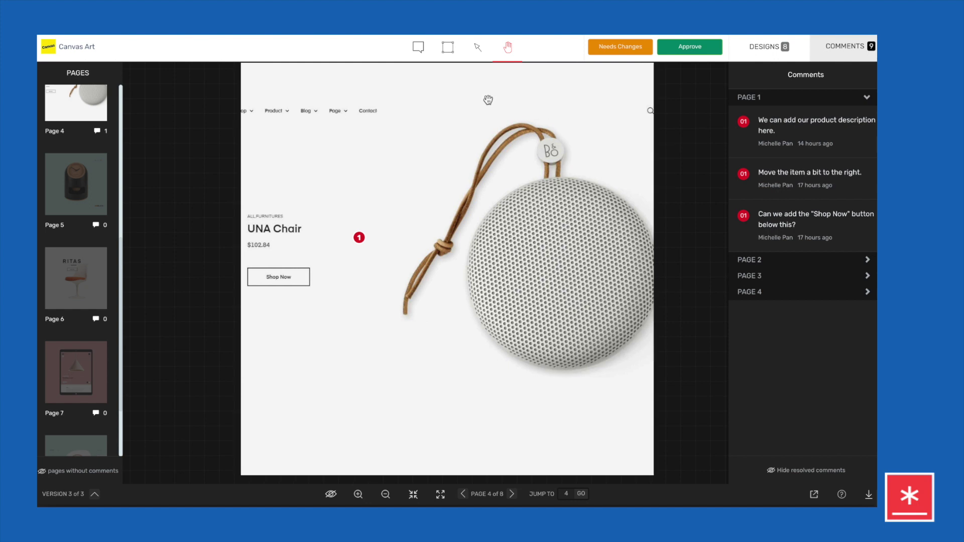
click(448, 47)
- Box-comment the Shop Now button and post a reply with an attachment to the purple-version comment
drag(245, 264, 323, 292)
text(Change to Buy now)
key(Return)
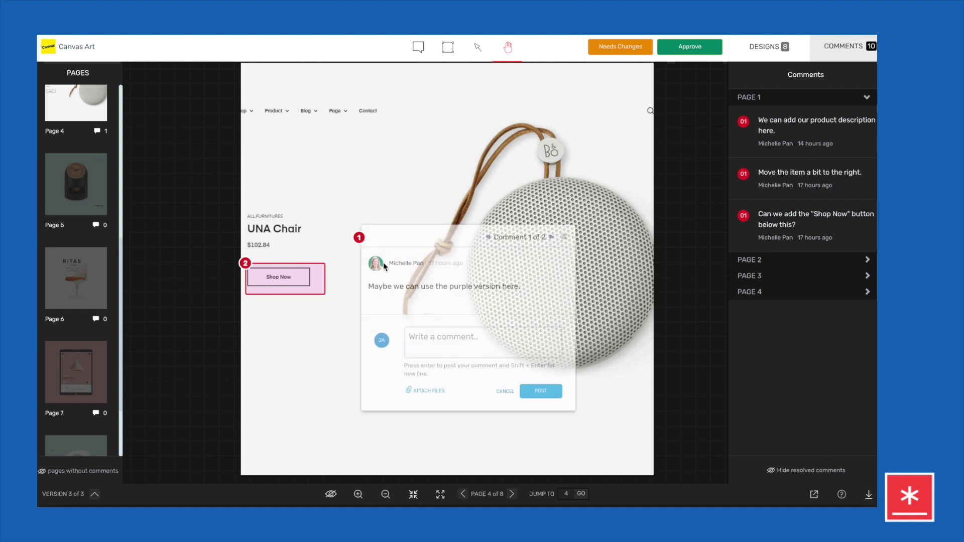
click(455, 335)
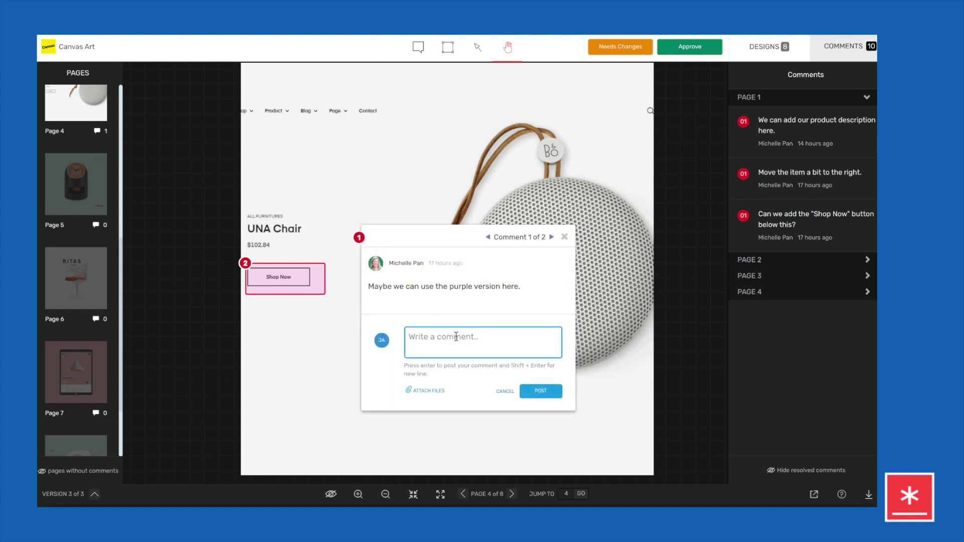
text(I agree.)
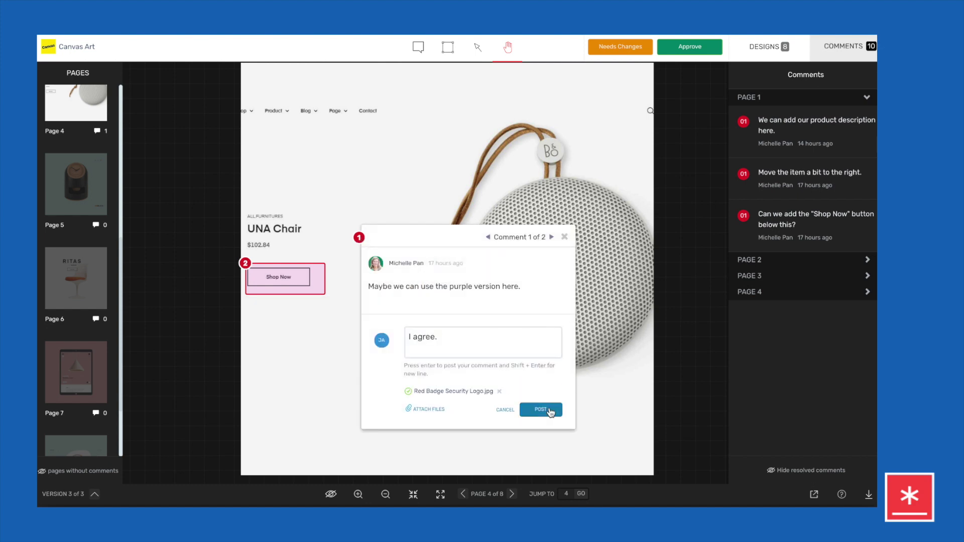
click(541, 409)
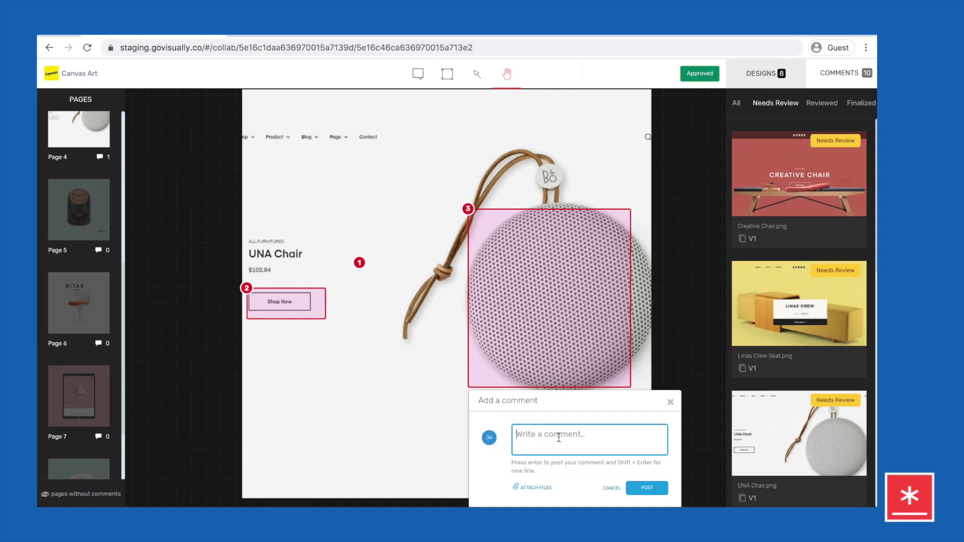
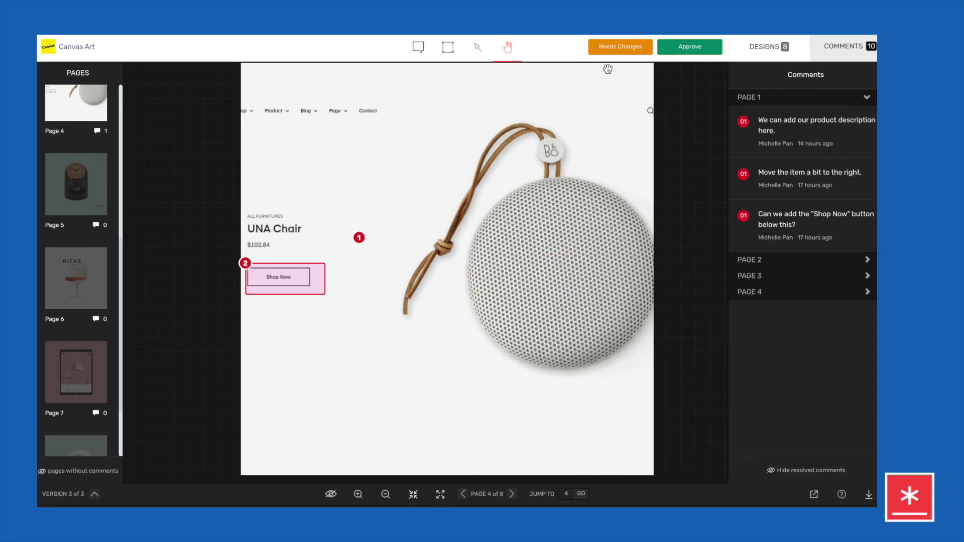
- Show the designs list, approve the Crafted Moo Pack proof, and filter to Needs Review
click(625, 49)
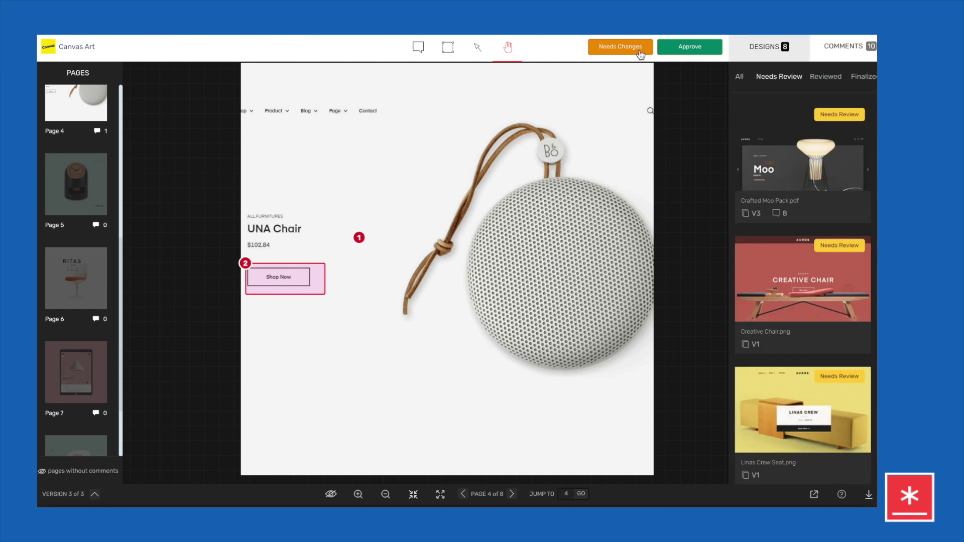
click(690, 47)
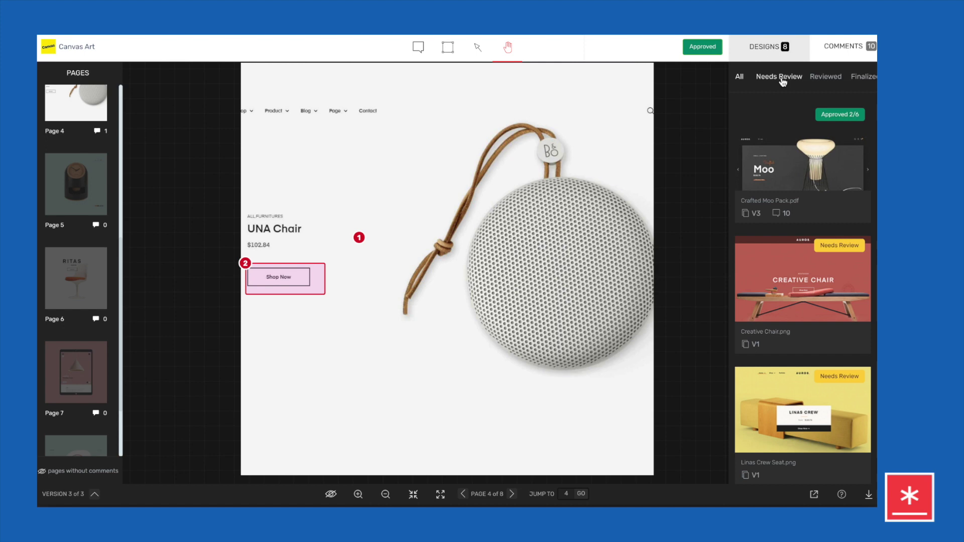
click(783, 79)
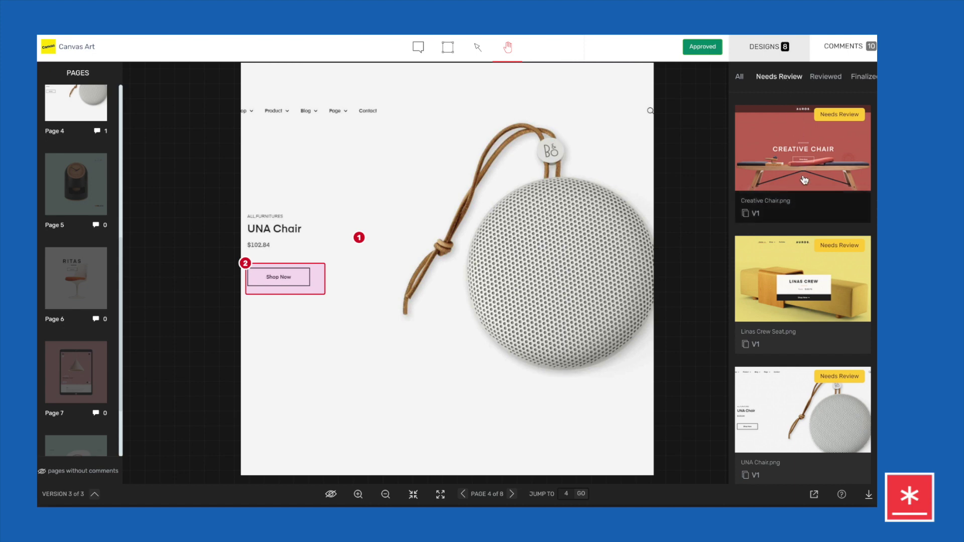
scroll(805, 181, down, 3)
scroll(806, 181, down, 3)
scroll(805, 182, down, 3)
scroll(804, 181, down, 3)
- Reapply the Needs Review filter to list Creative Chair, Linas Crew Seat and UNA Chair first
click(779, 76)
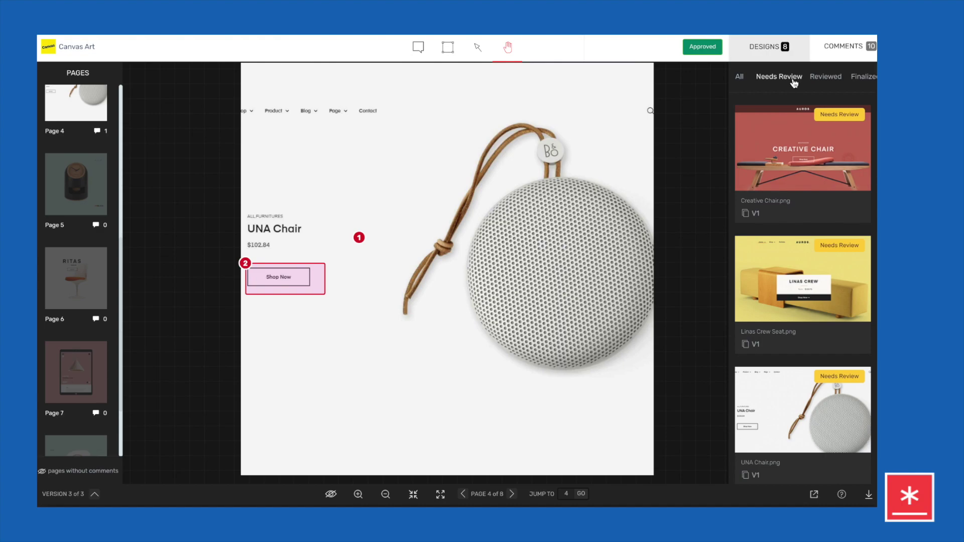